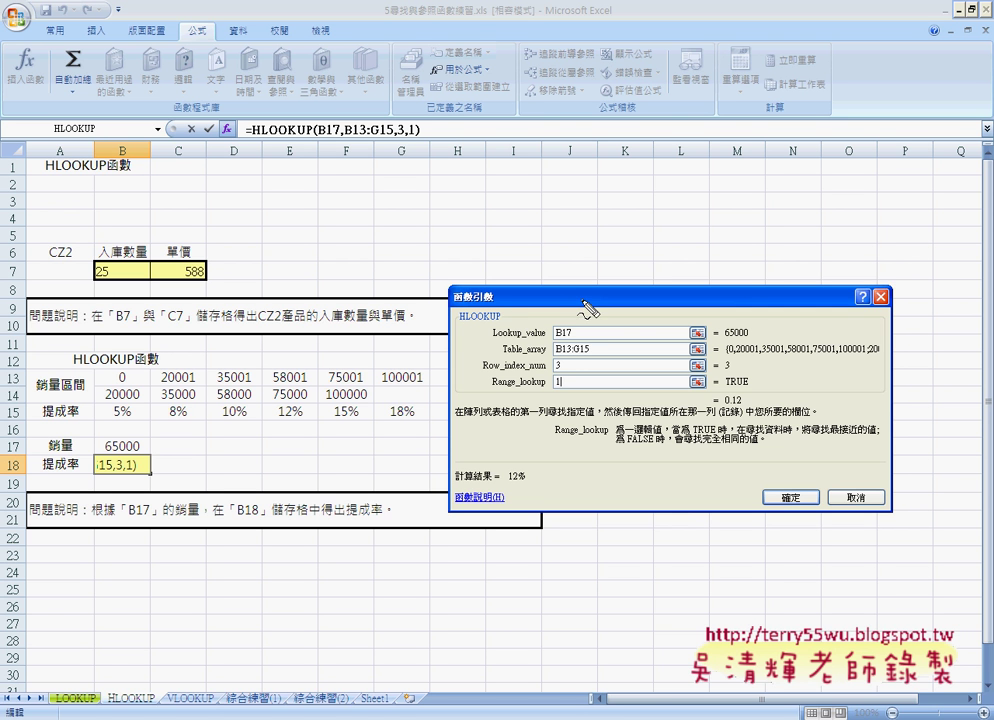
Annotate the sales thresholds, the closest-value note and the 65000 figure in B17, then clear the marks
mouse_move(93, 363)
left_mouse_down()
mouse_move(93, 395)
mouse_move(251, 421)
mouse_move(413, 421)
mouse_move(430, 382)
mouse_move(103, 368)
left_mouse_up()
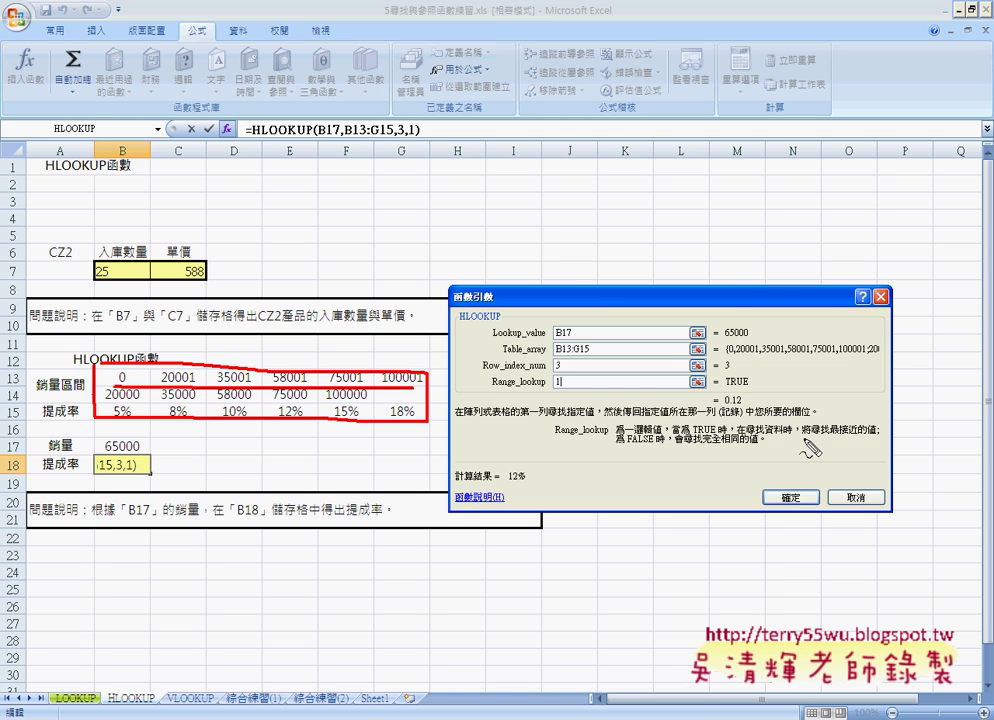
left_click_drag(816, 445, 875, 446)
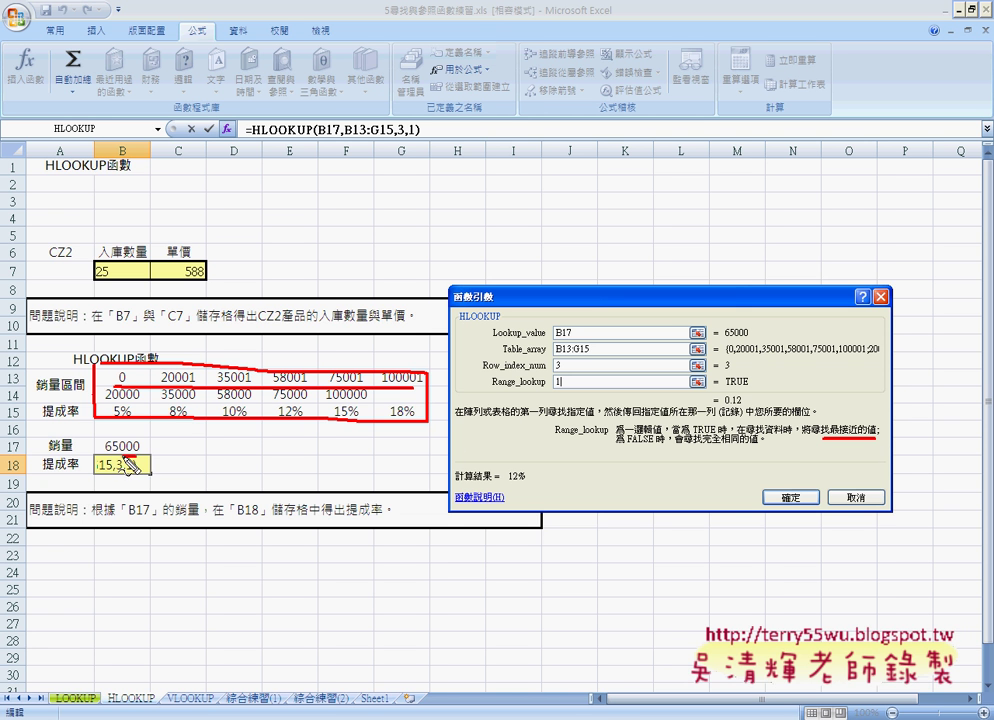
left_click_drag(148, 444, 142, 456)
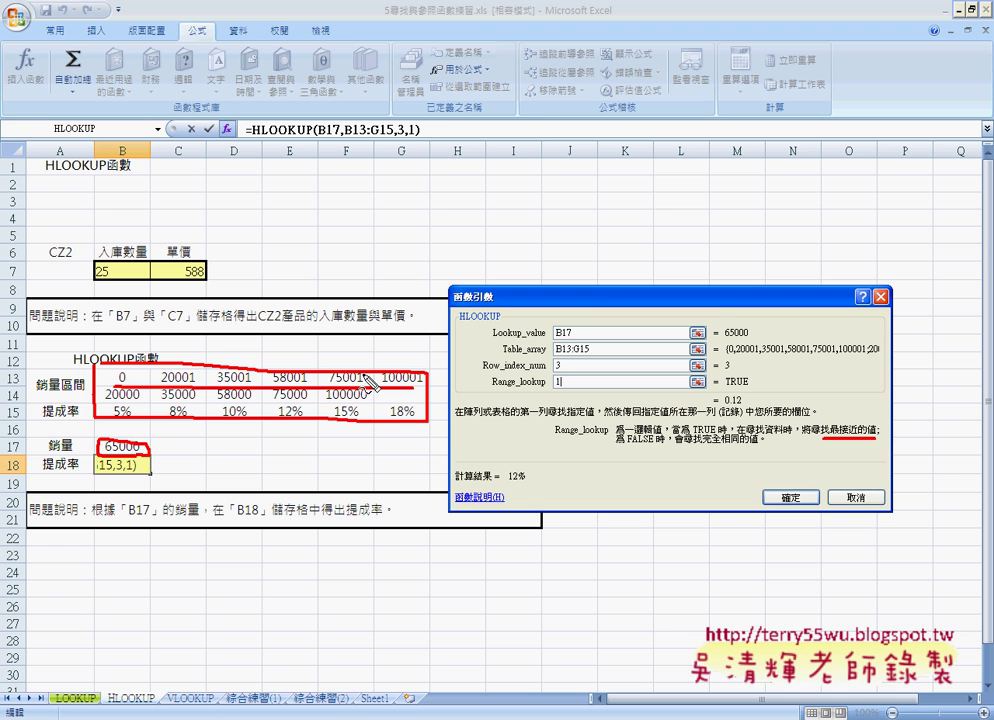
key("Escape")
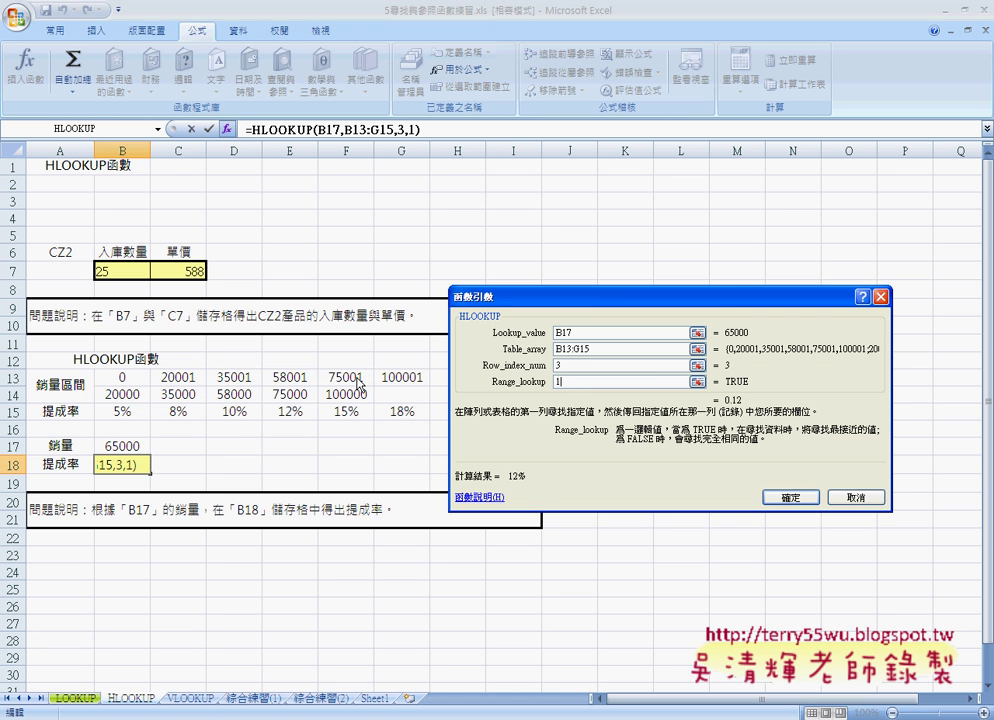
Correct Range_lookup from 1+F13 to 1 and confirm =HLOOKUP(B17,B13:G15,3,1) in B18
type("+")
left_click(343, 377)
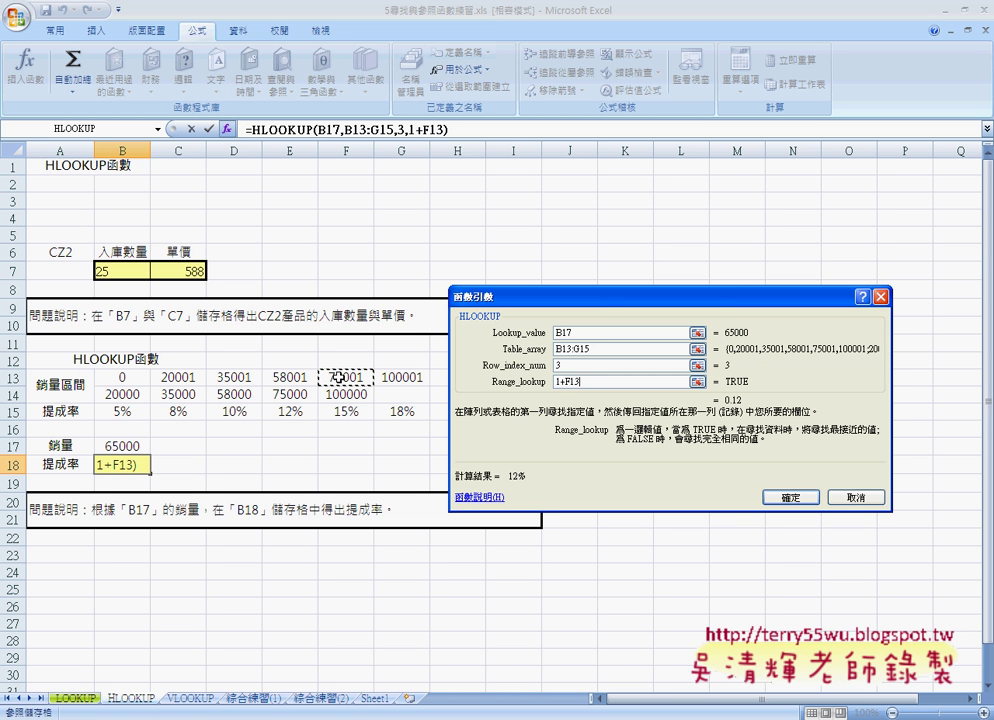
left_click(585, 385)
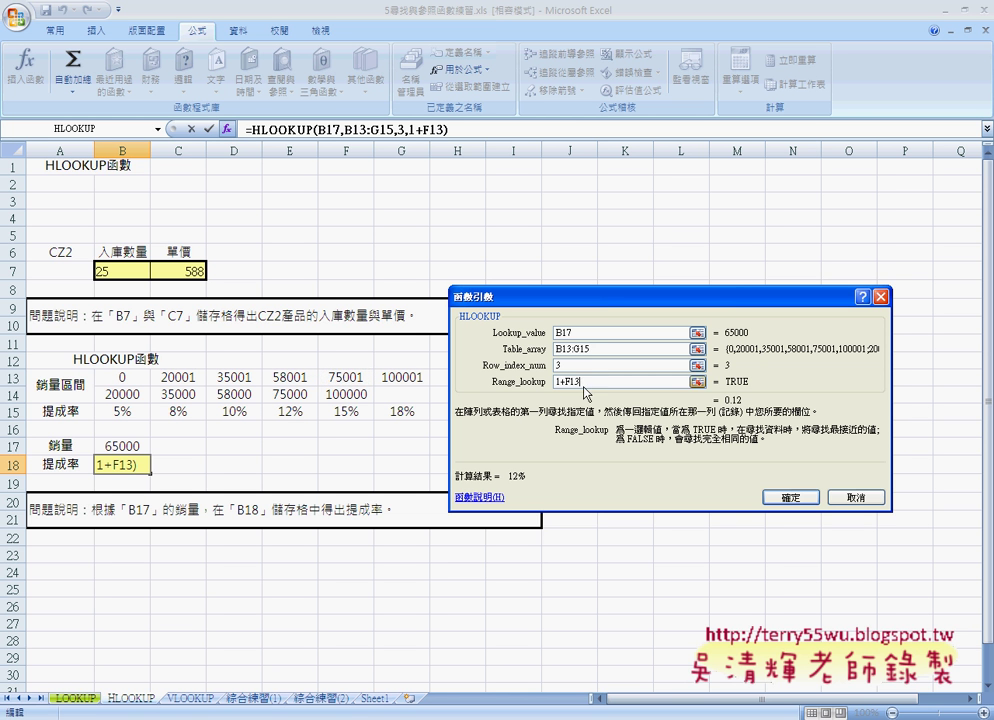
left_click_drag(584, 385, 540, 384)
type("1")
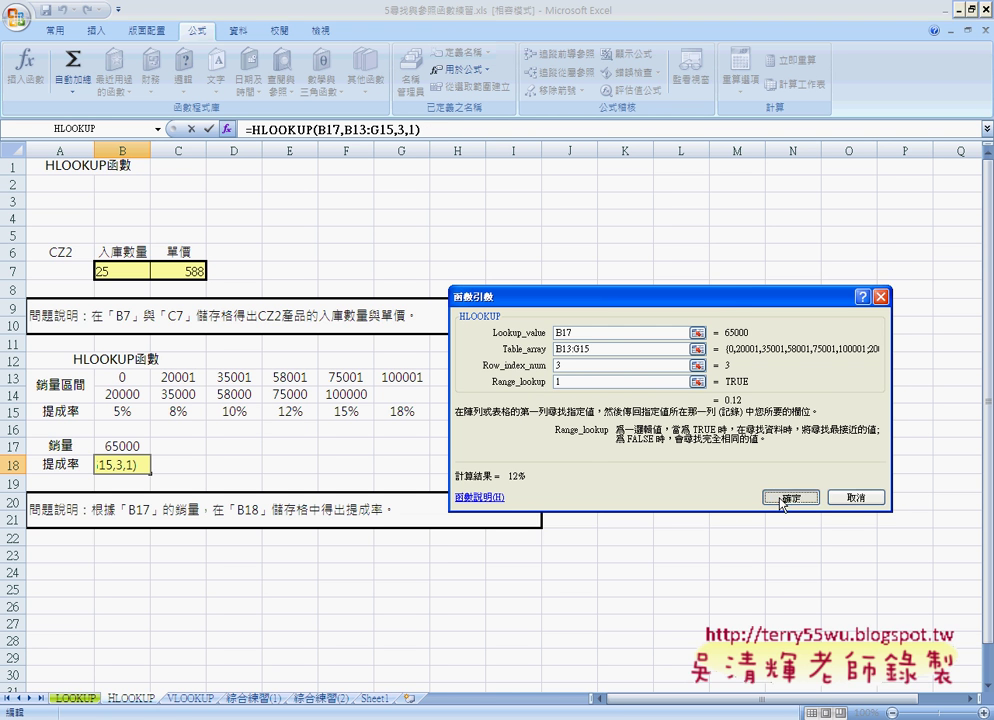
left_click(790, 497)
Edit F13 in place, changing the threshold 75001 to 66001
left_click(346, 379)
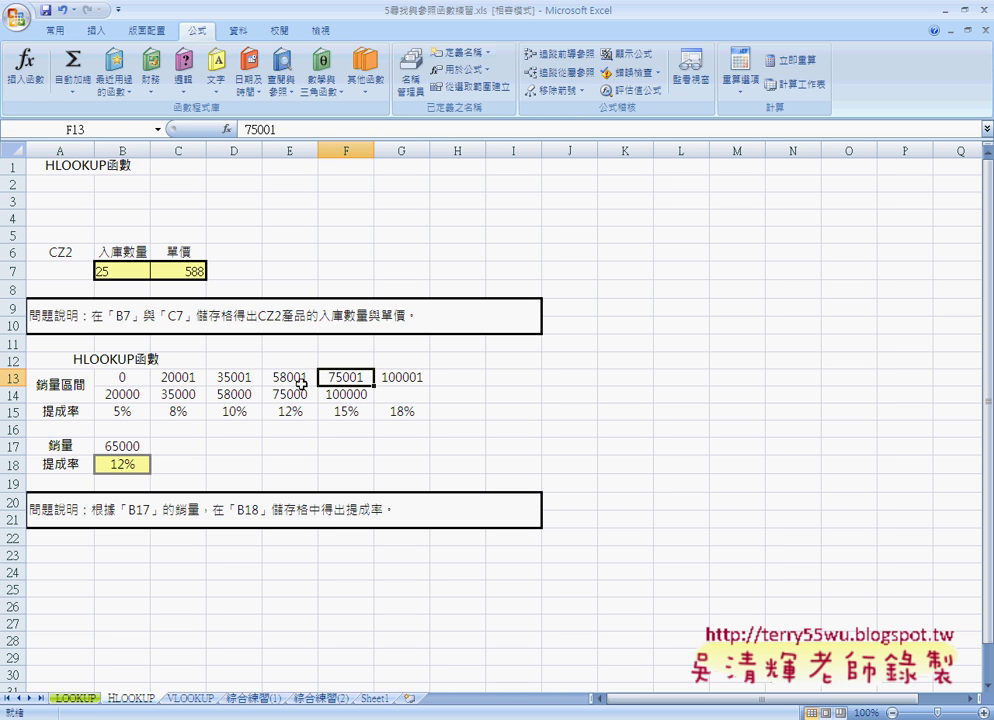
double_click(333, 379)
left_click_drag(326, 379, 341, 378)
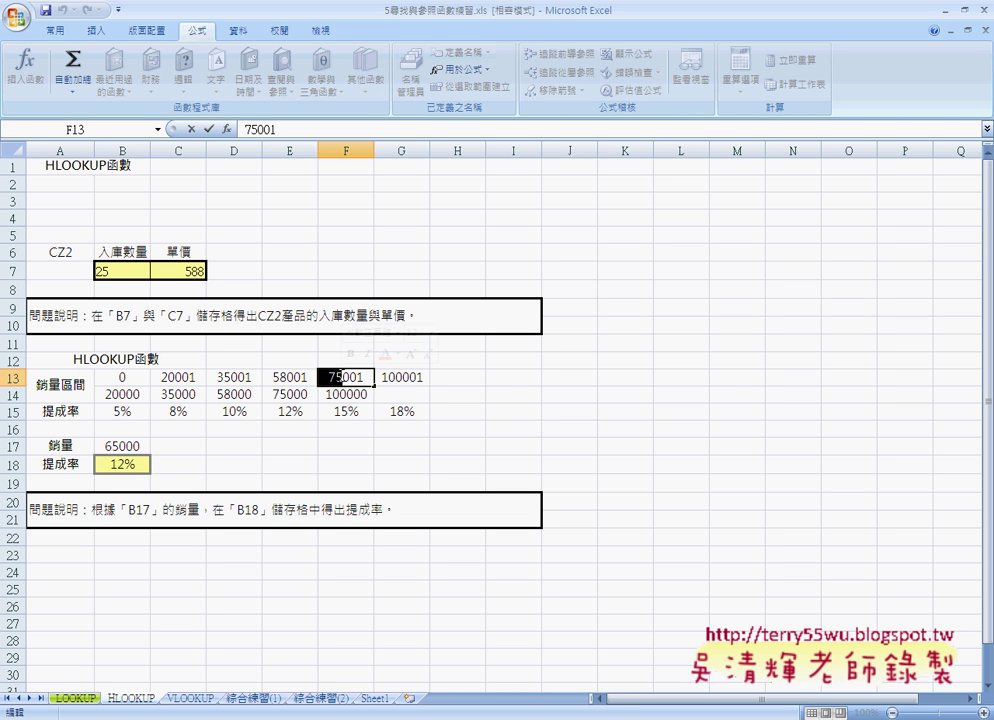
type("66")
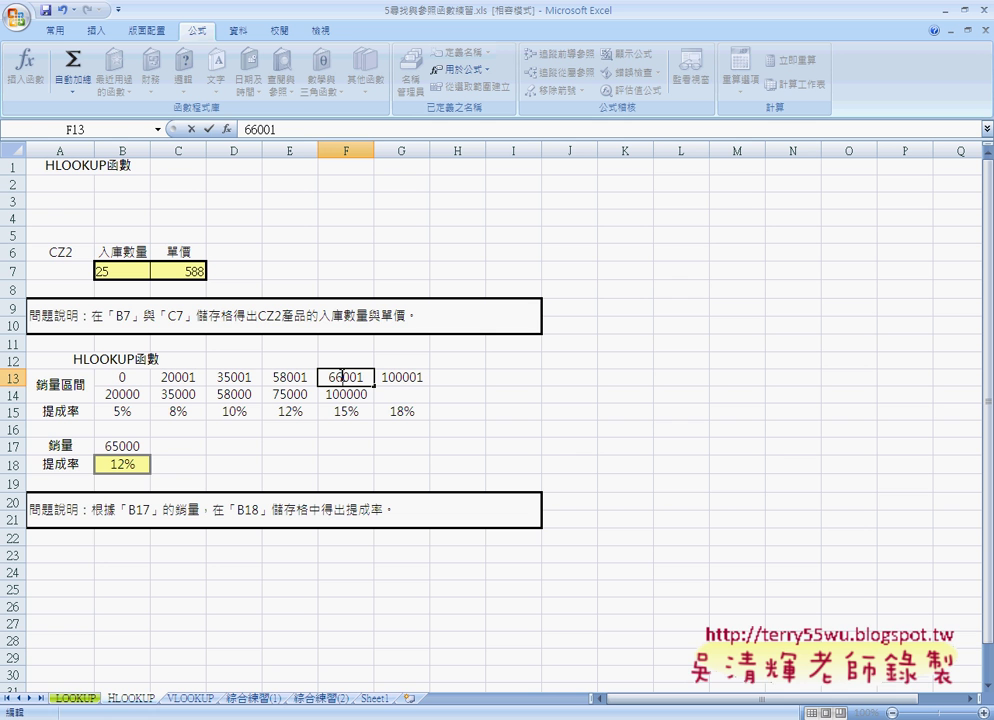
key("Return")
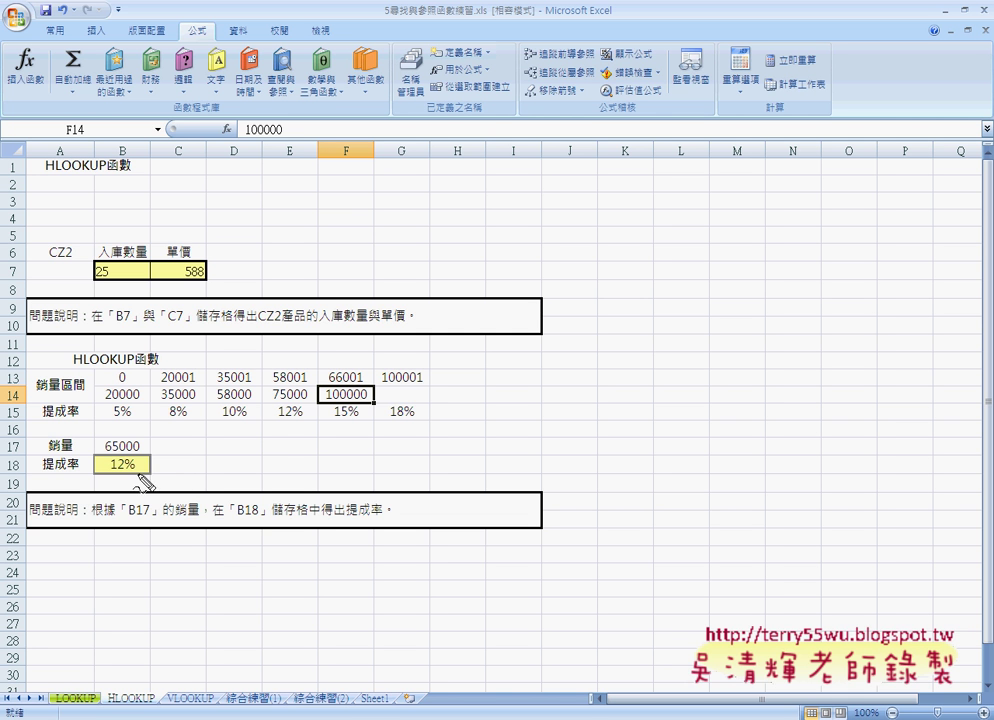
Circle the 12% result in B18 and the 65000 sales figure in B17
left_click_drag(133, 461, 143, 475)
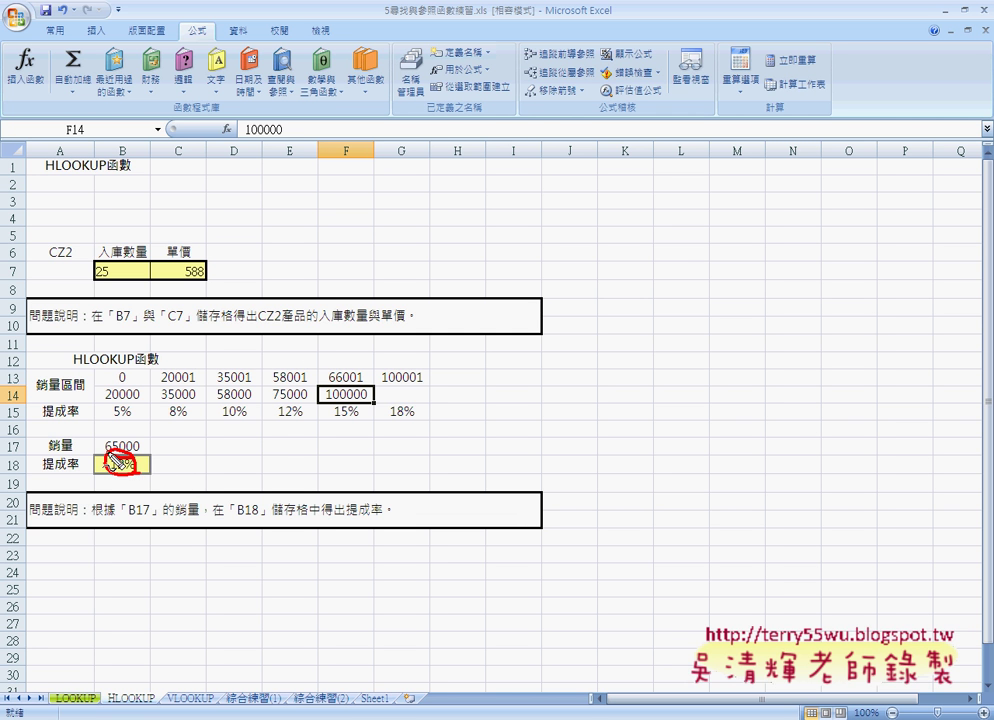
left_click_drag(138, 440, 138, 455)
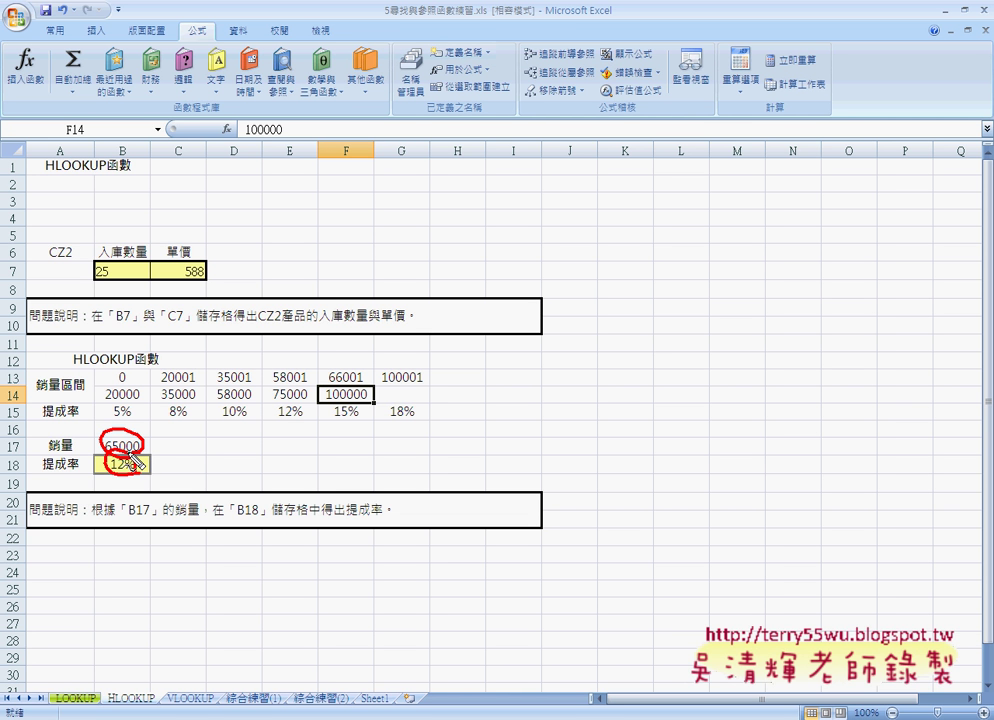
left_click_drag(136, 459, 148, 462)
Try selecting the commission table and the 銷量區間 label in A13, leaving the label unchanged
key("Escape")
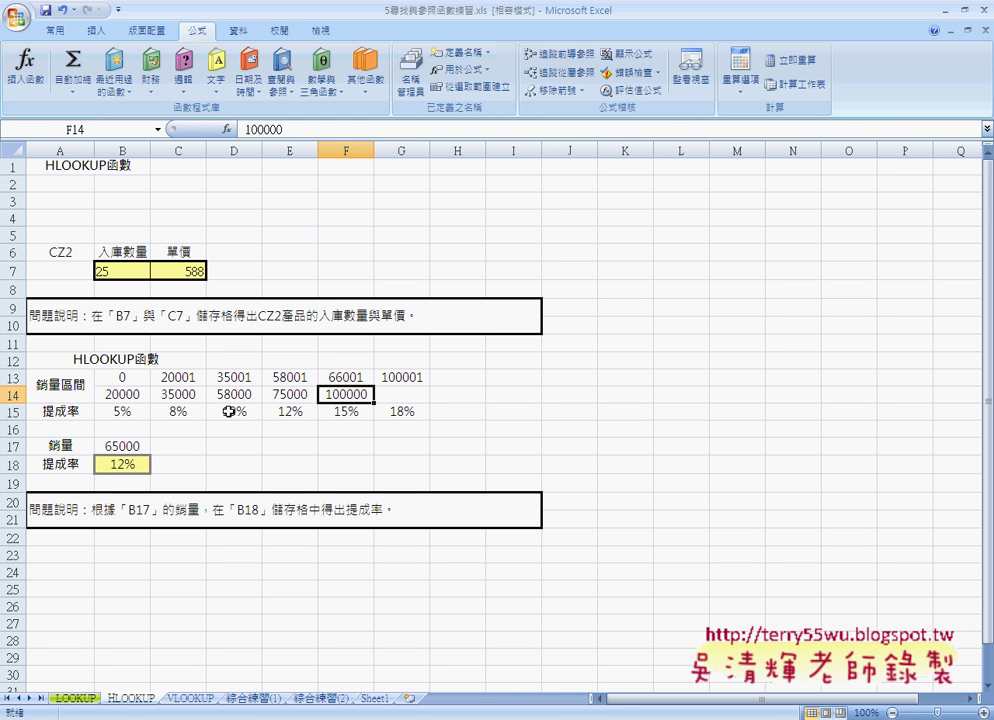
left_click(228, 410)
mouse_move(129, 377)
left_mouse_down()
mouse_move(176, 403)
mouse_move(402, 408)
left_mouse_up()
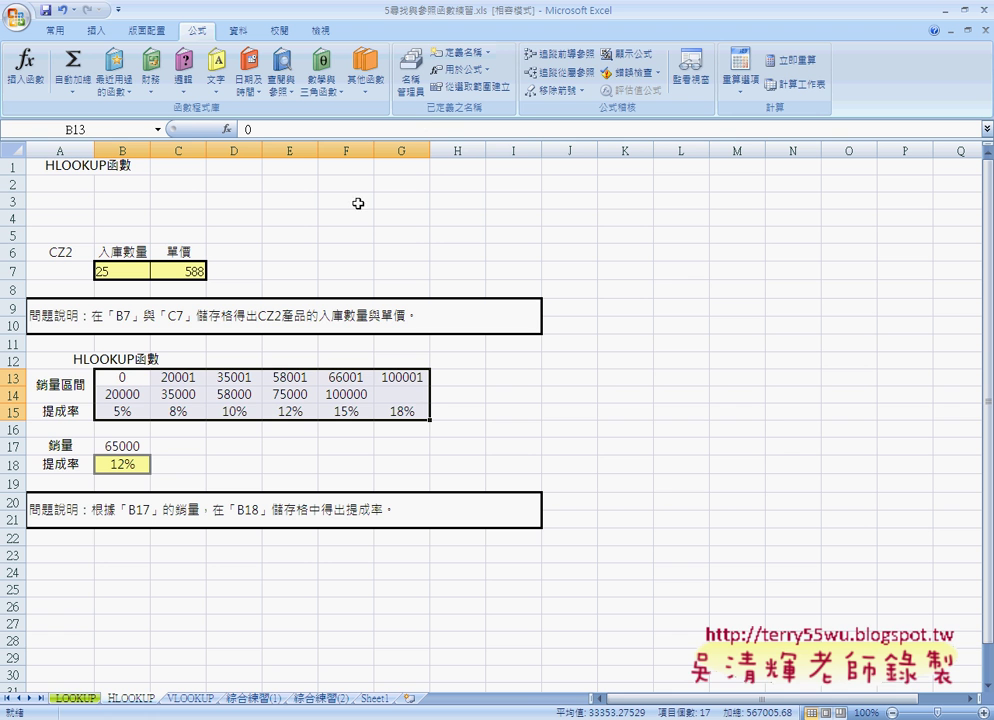
left_click(57, 384)
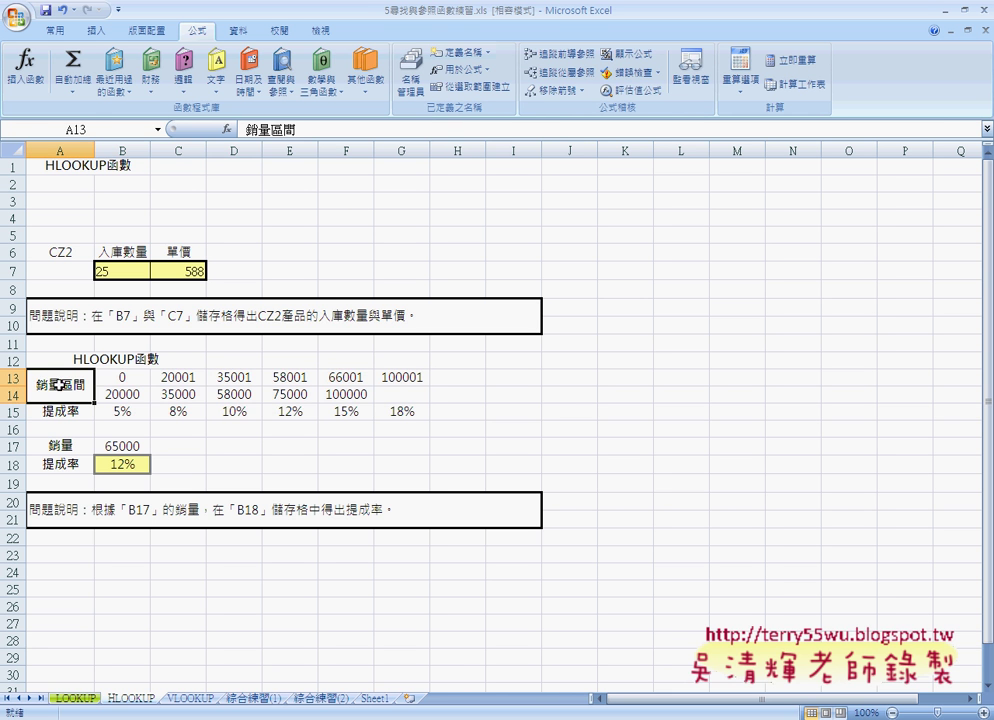
left_click_drag(112, 378, 337, 410)
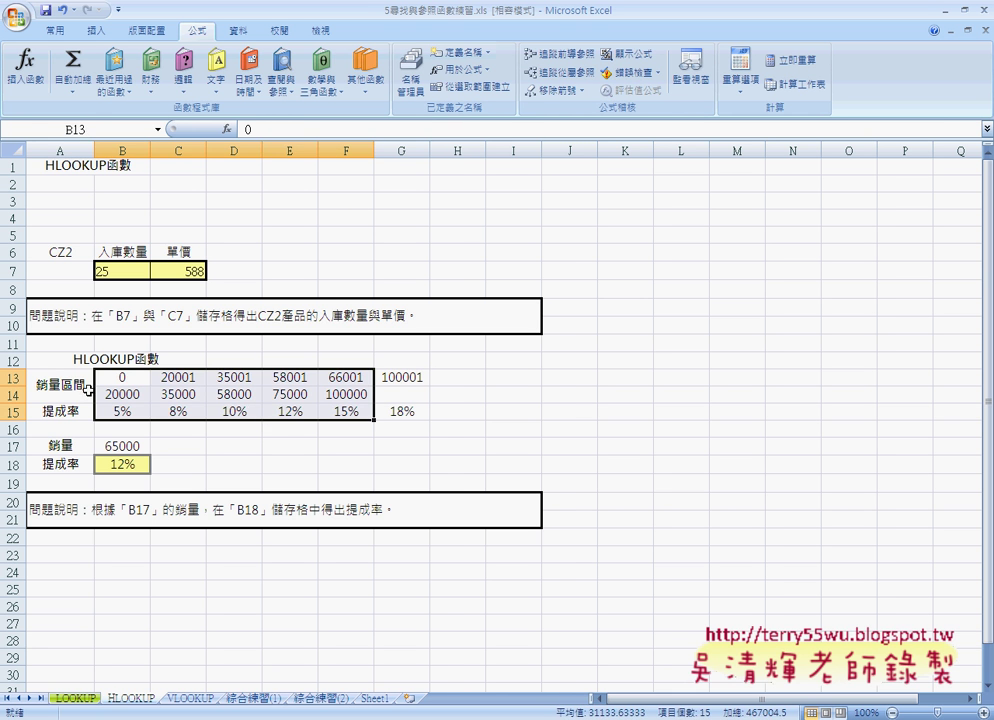
left_click(60, 384)
double_click(60, 384)
left_click_drag(60, 385, 36, 385)
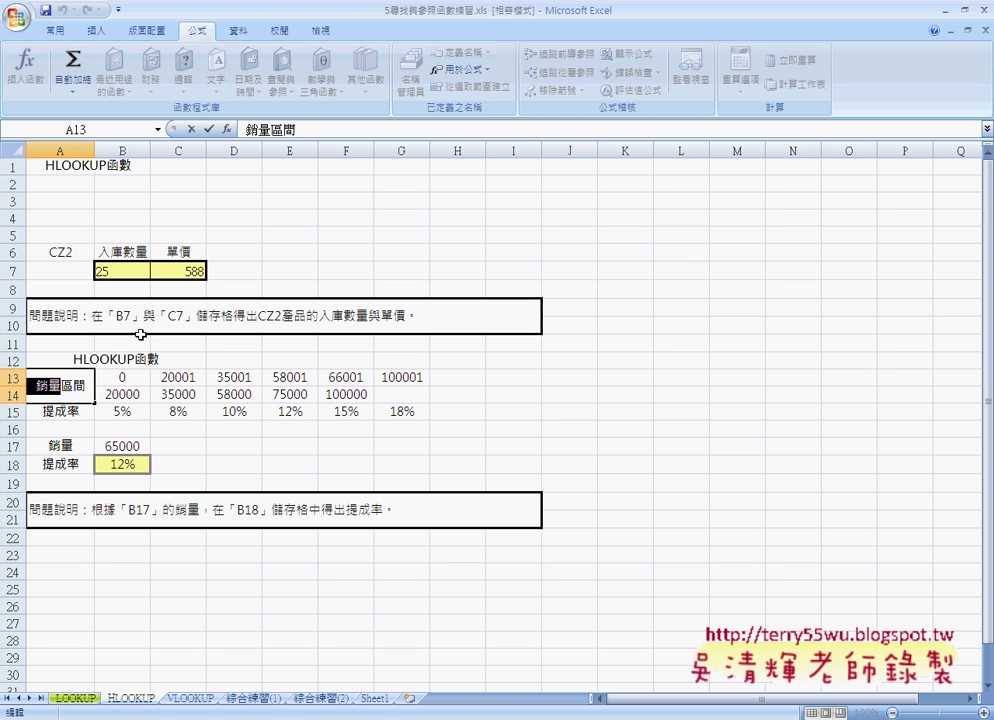
left_click(191, 129)
Define the name 銷量 for B13:G15 via 定義名稱, then select B18
left_click_drag(127, 380, 403, 408)
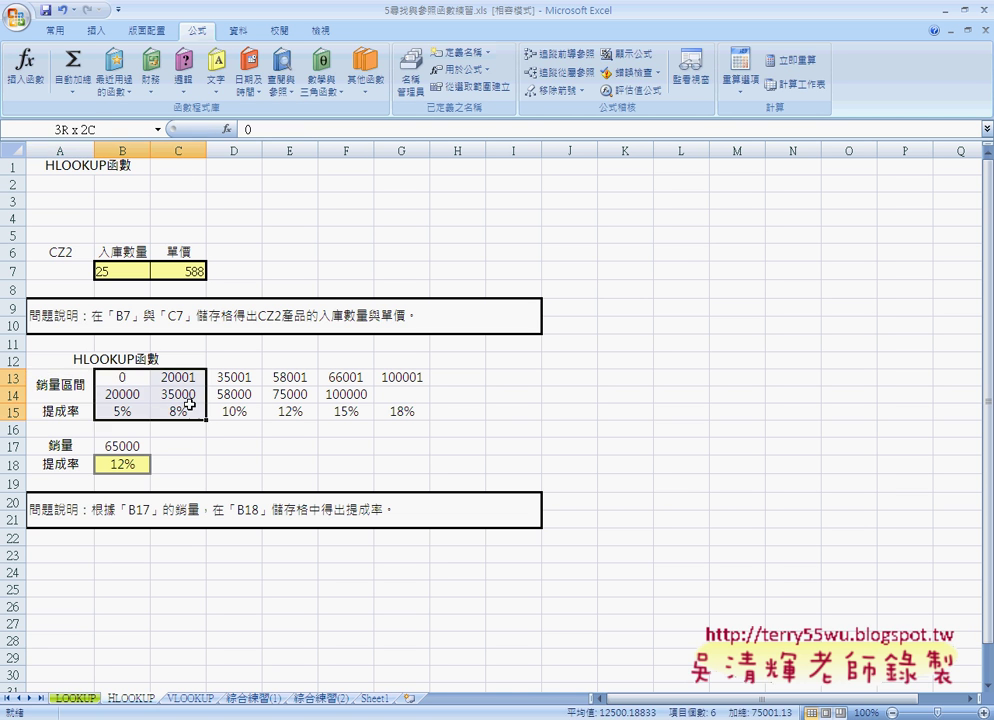
left_click(455, 52)
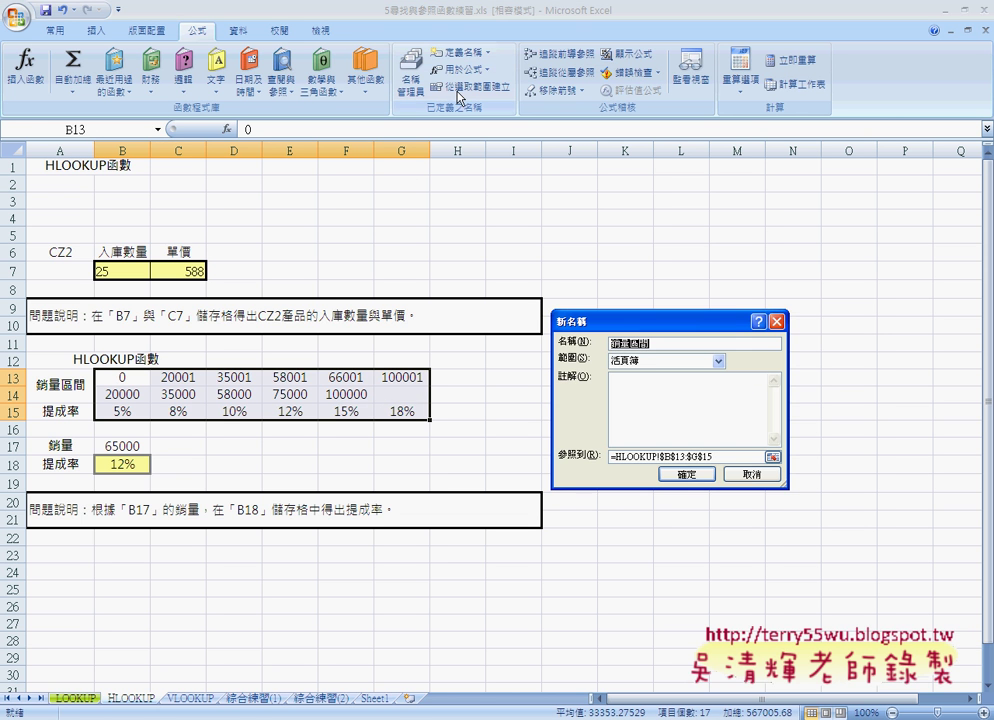
left_click(654, 344)
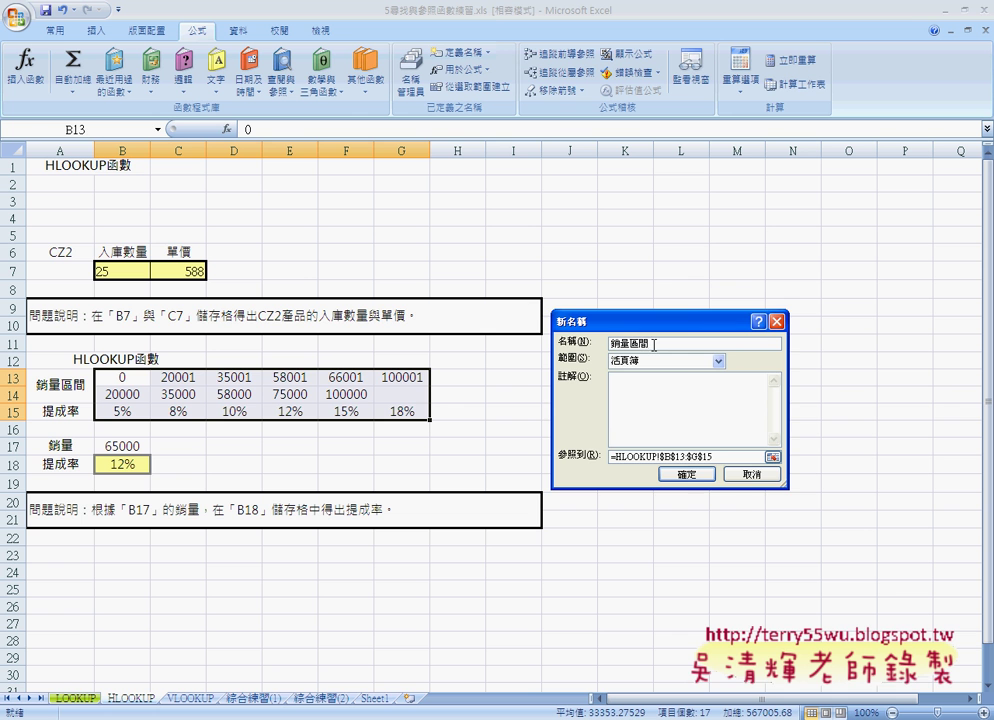
key("BackSpace")
key("BackSpace")
left_click(703, 467)
left_click(128, 460)
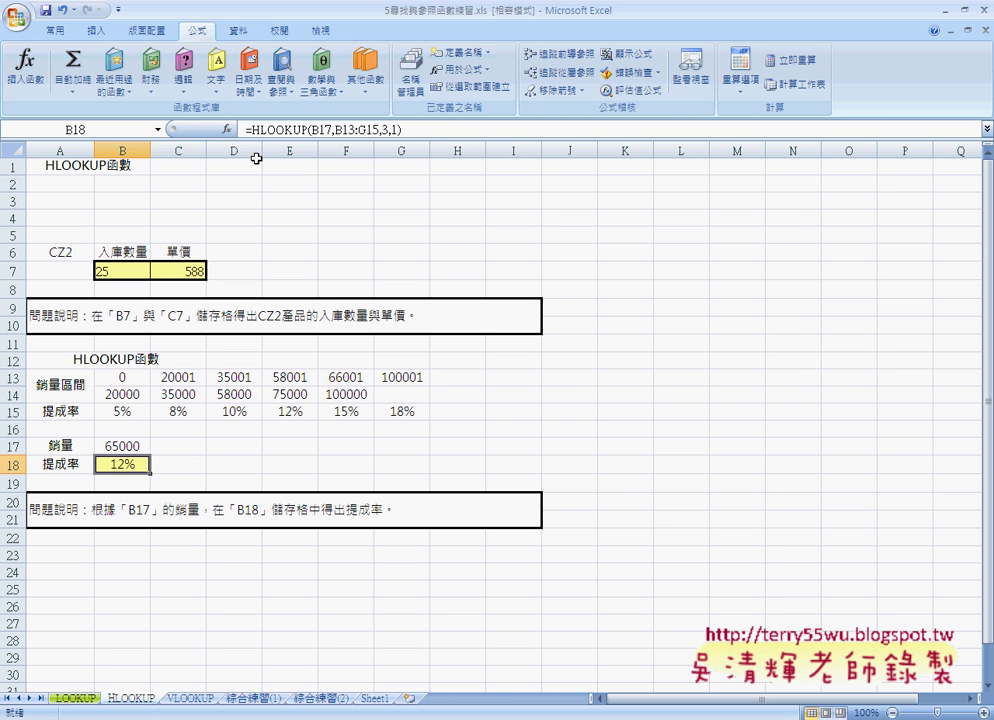
Replace B18's Table_array B13:G15 with the name 銷量 from the F3 list, giving =HLOOKUP(B17,銷量,3,1)
left_click(272, 129)
left_click(227, 129)
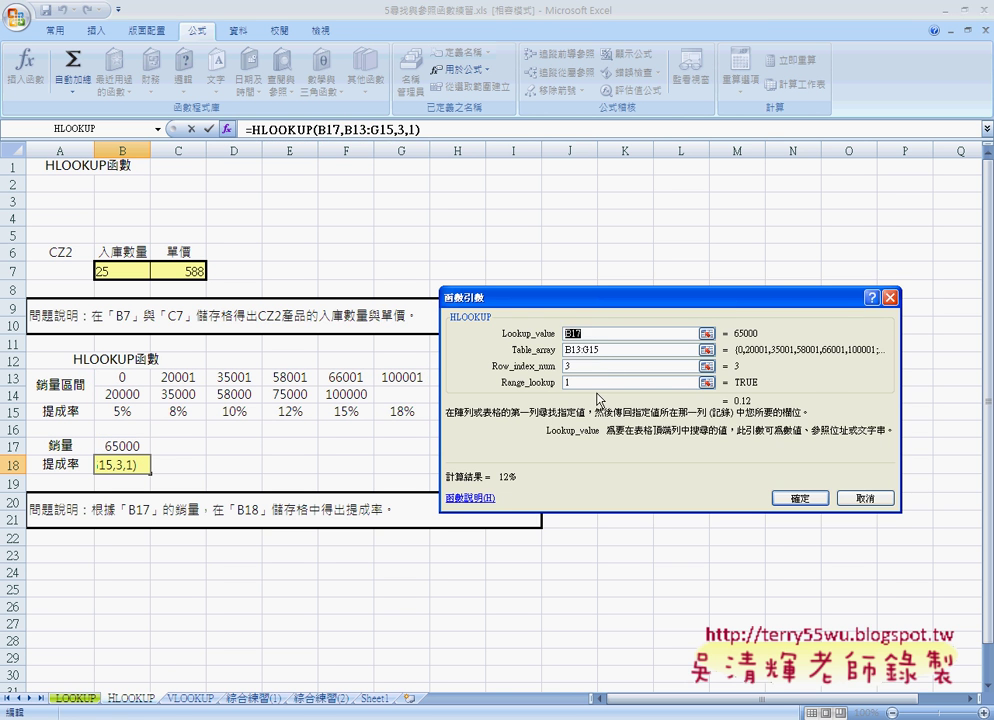
left_click_drag(630, 347, 540, 352)
key("Delete")
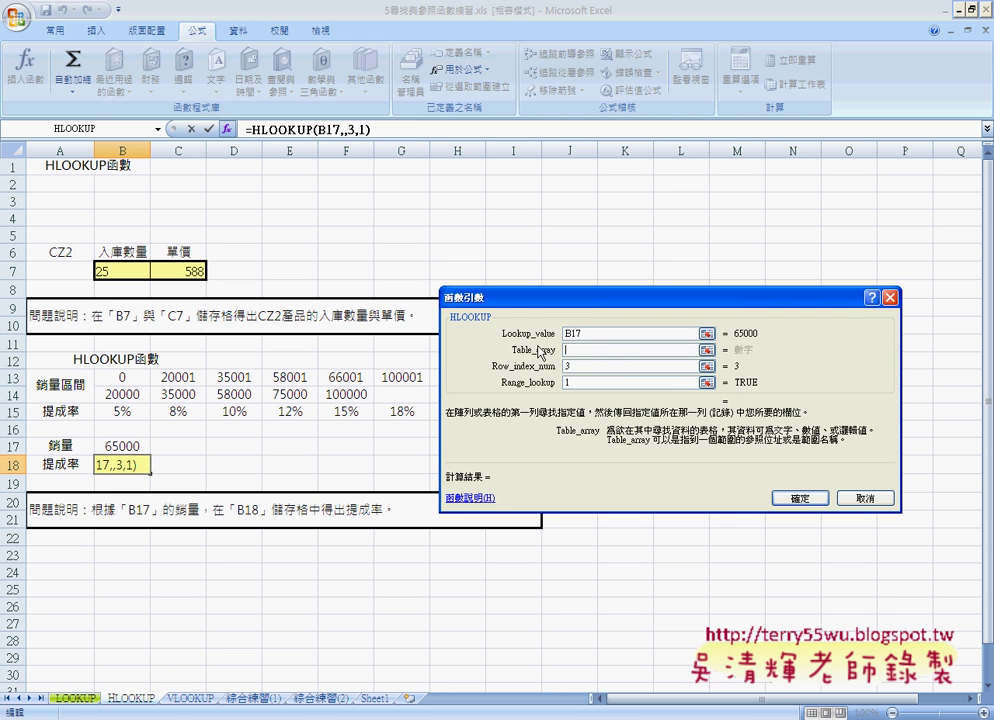
key("F3")
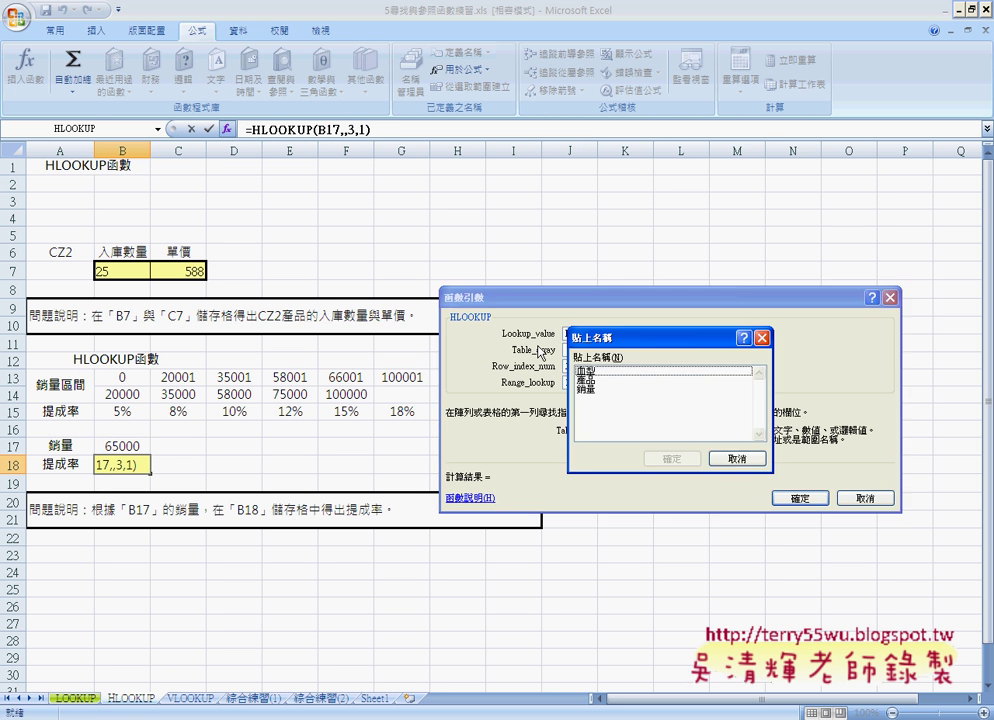
left_click(590, 389)
left_click(664, 459)
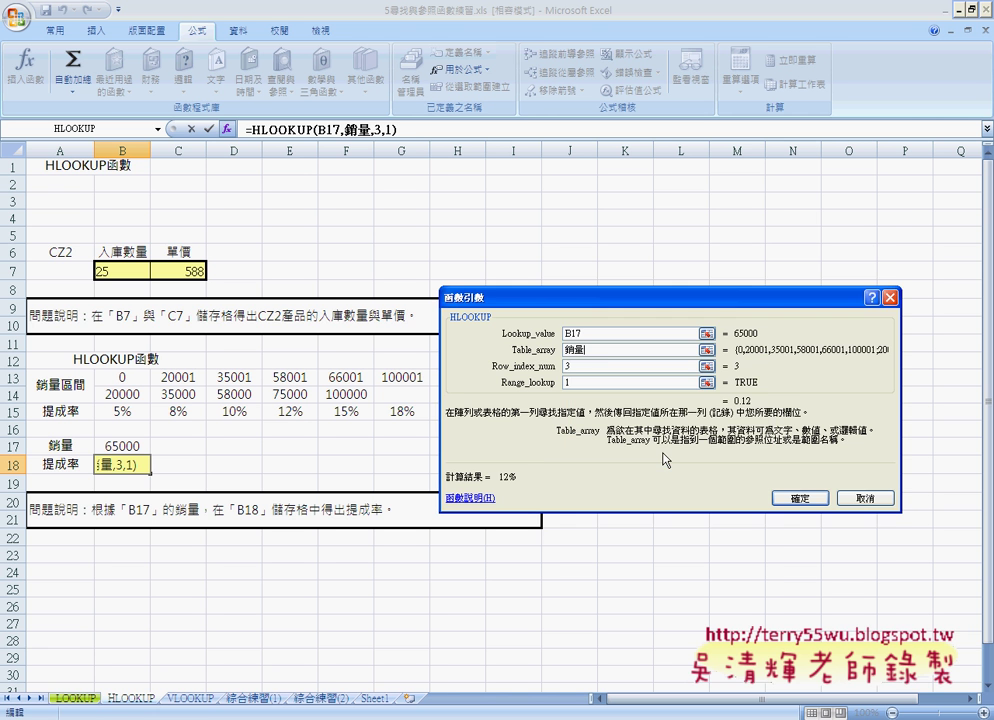
left_click(780, 495)
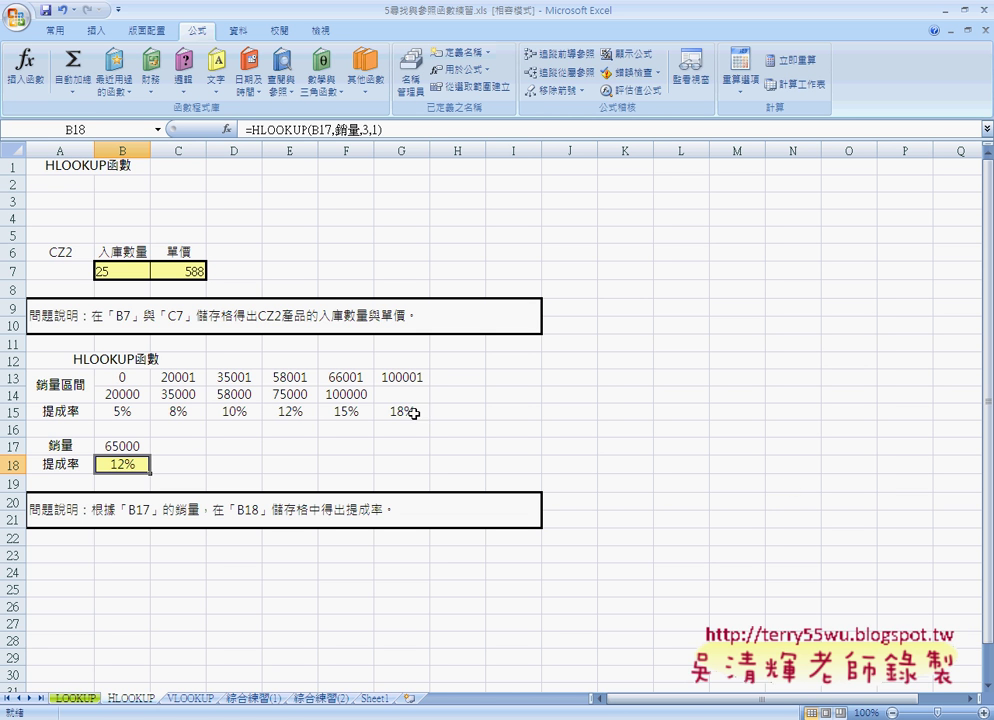
left_click_drag(405, 411, 72, 380)
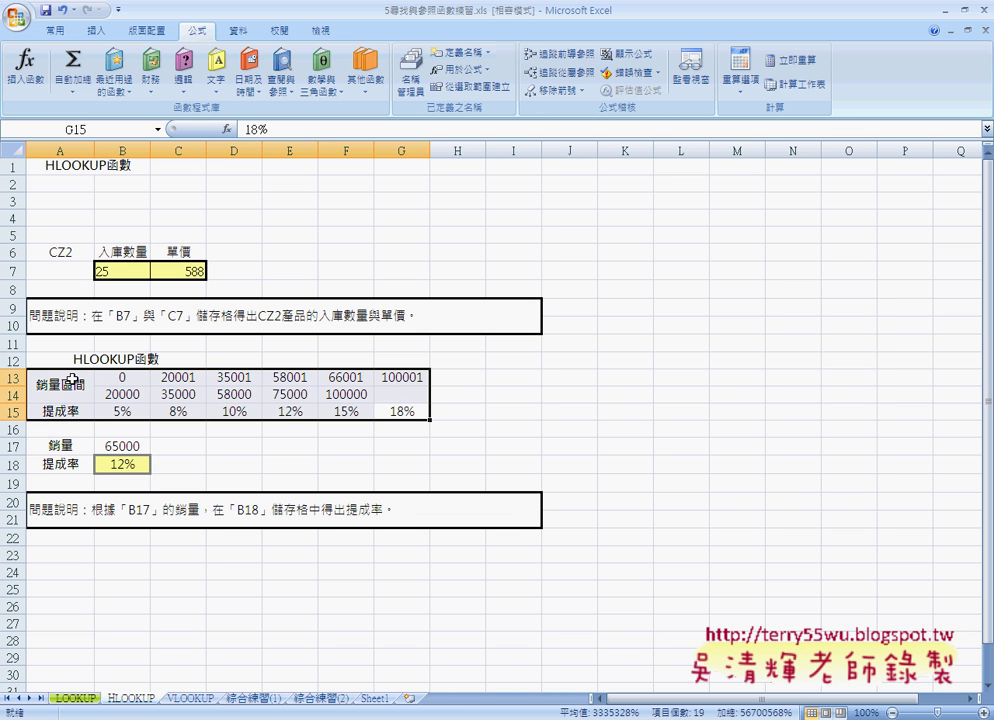